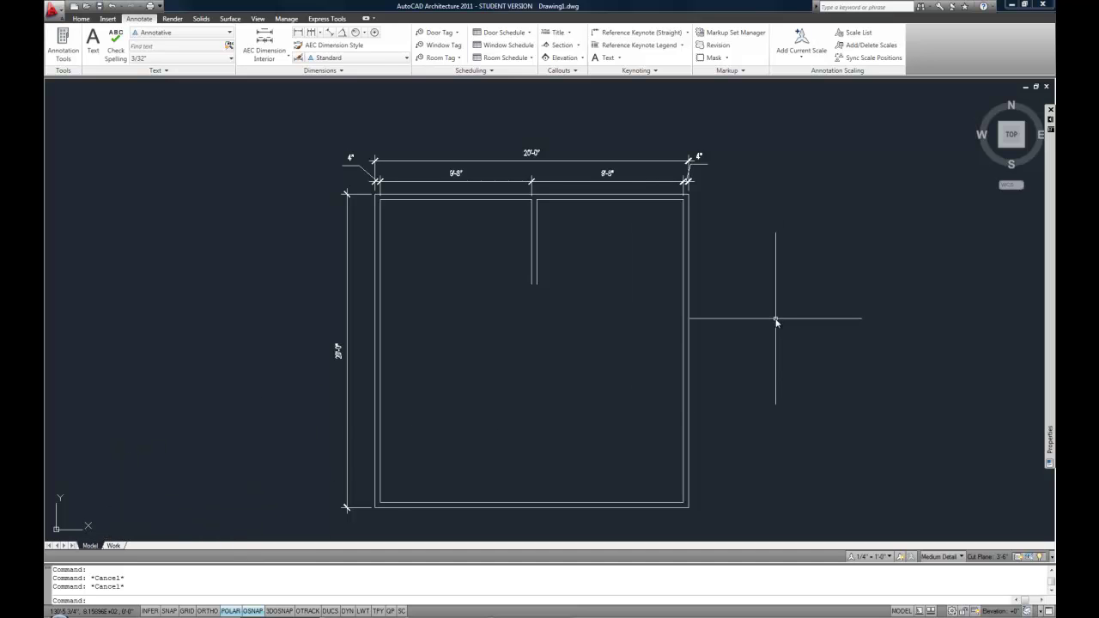
- Hide the Model and Work layout tabs from the Model tab's right-click menu
right_click(87, 547)
left_click(131, 541)
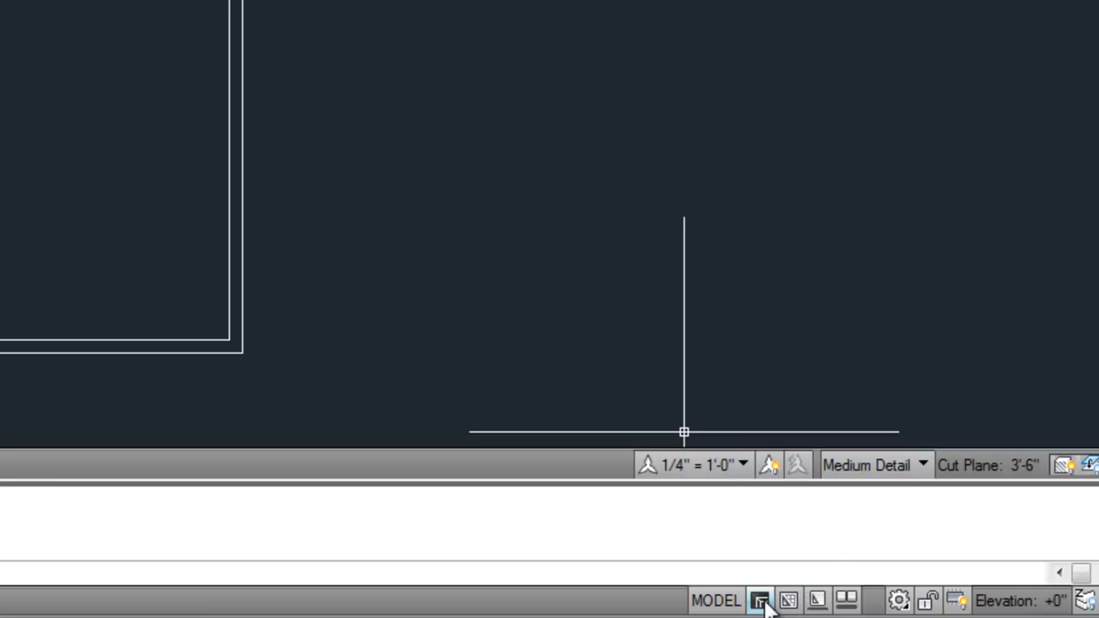
- Show the Model and Work layout tabs again using the status-bar Model button menu
right_click(762, 603)
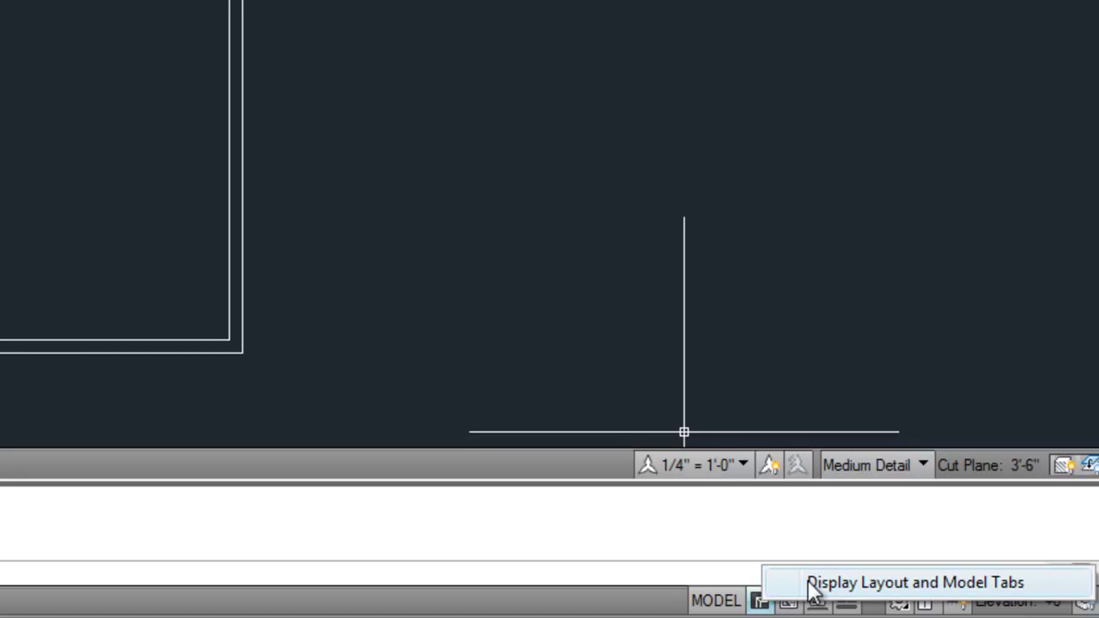
left_click(838, 584)
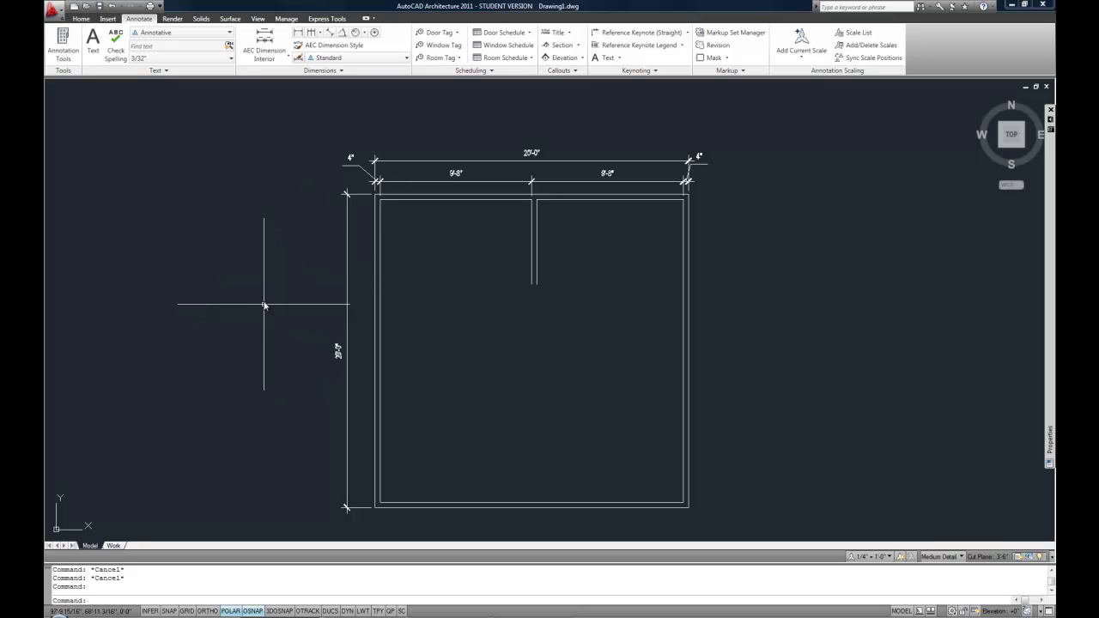
- Switch to the Home ribbon tab and bring up the Plot - Model dialog with Ctrl+P
left_click(80, 18)
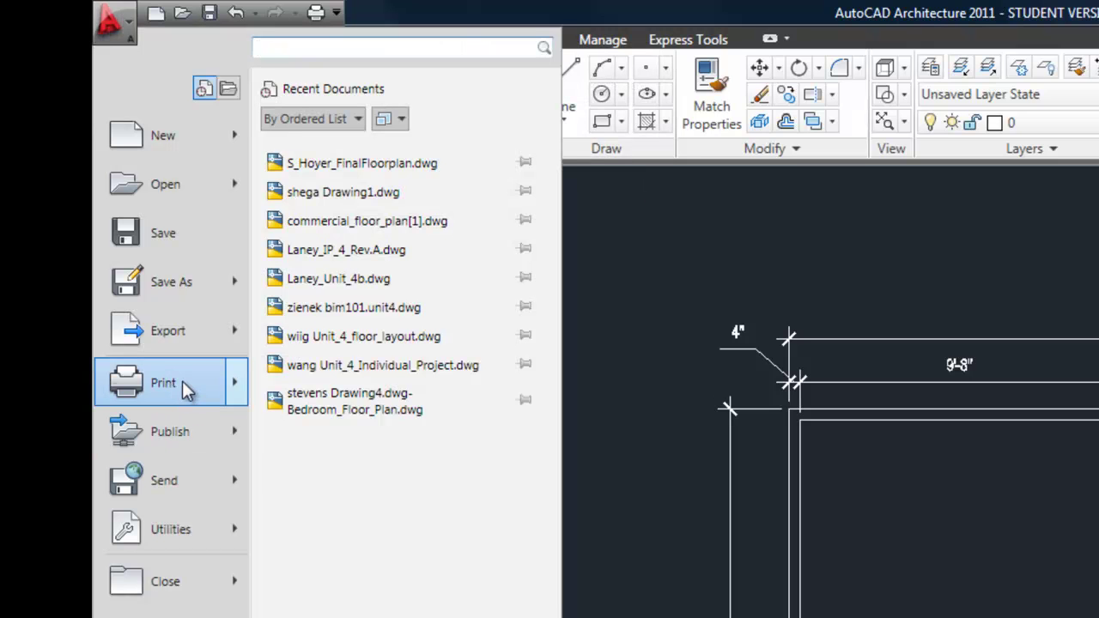
mouse_move(182, 383)
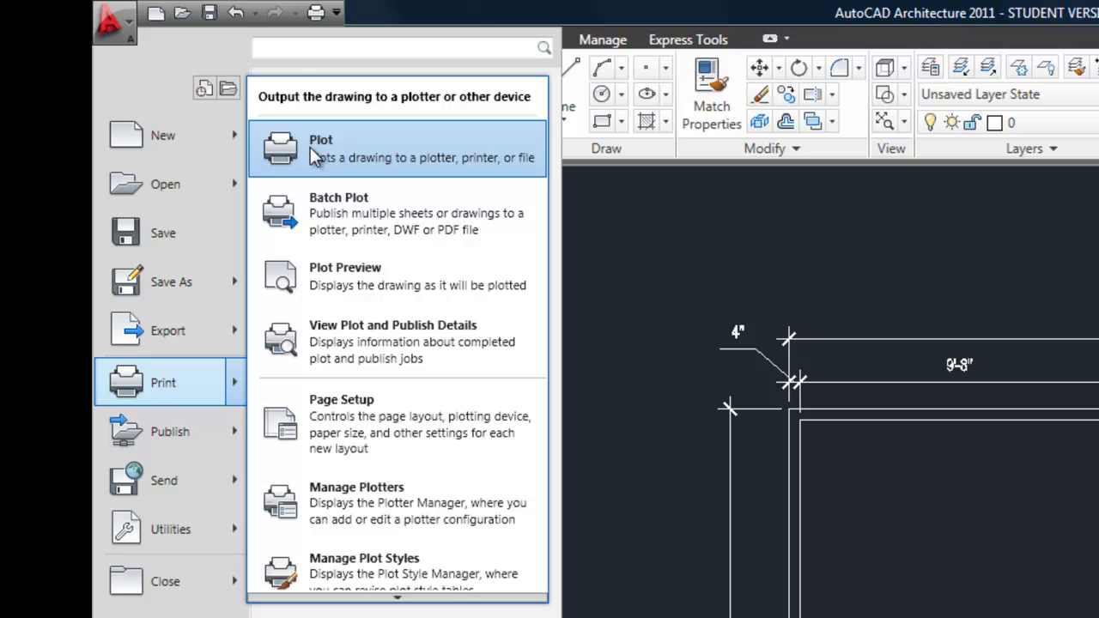
key("Escape")
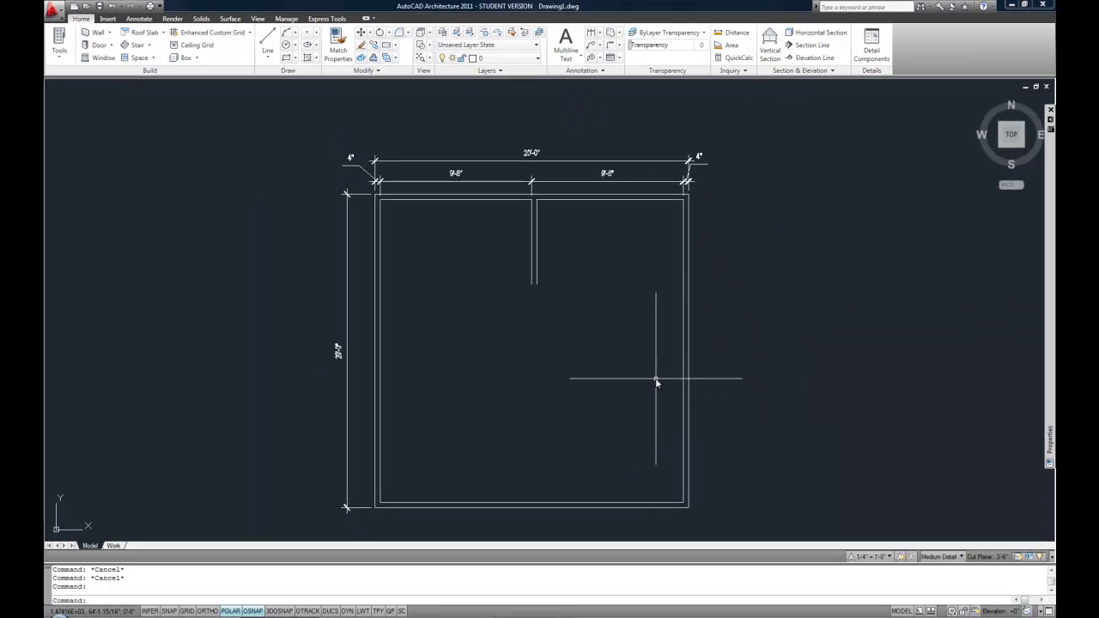
key("ctrl+p")
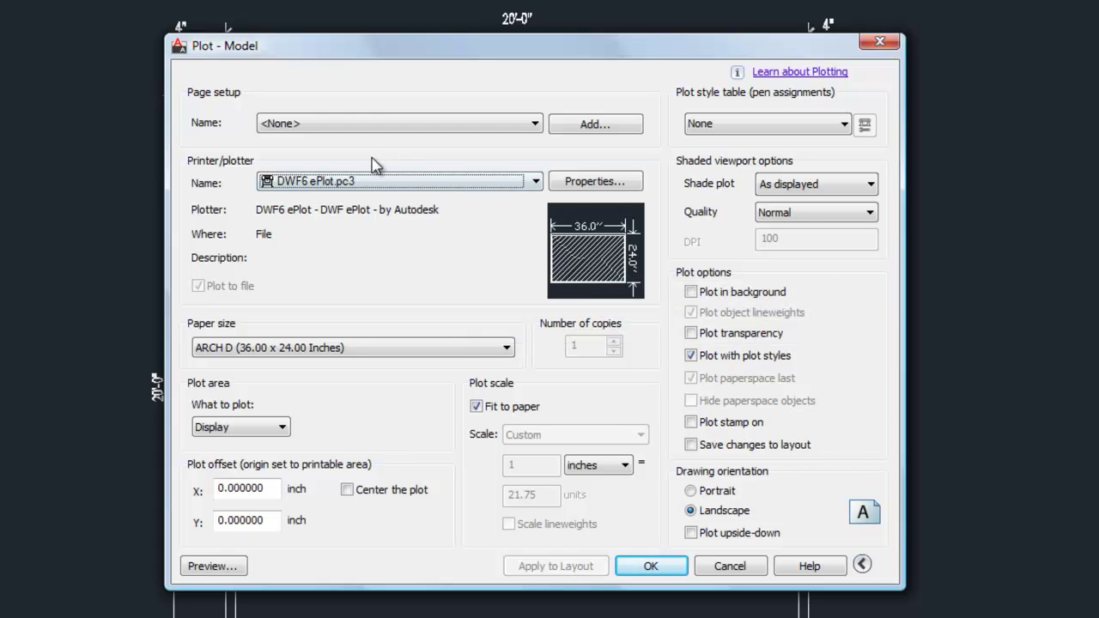
- Choose DWG To PDF.pc3 as the printer/plotter in the Plot - Model dialog
left_click(536, 183)
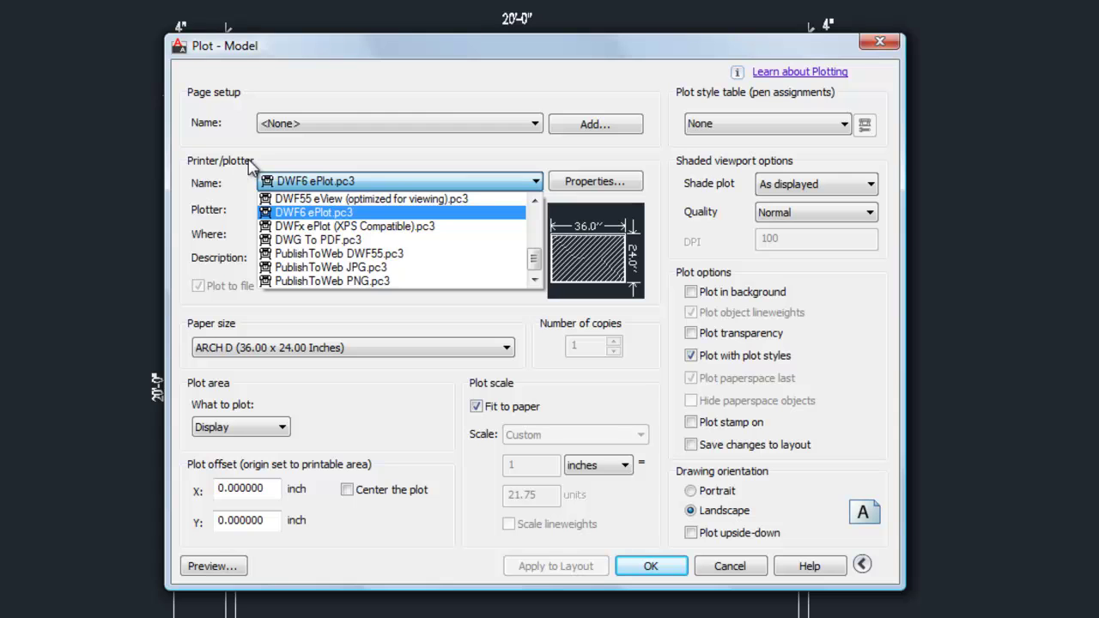
left_click_drag(534, 260, 535, 220)
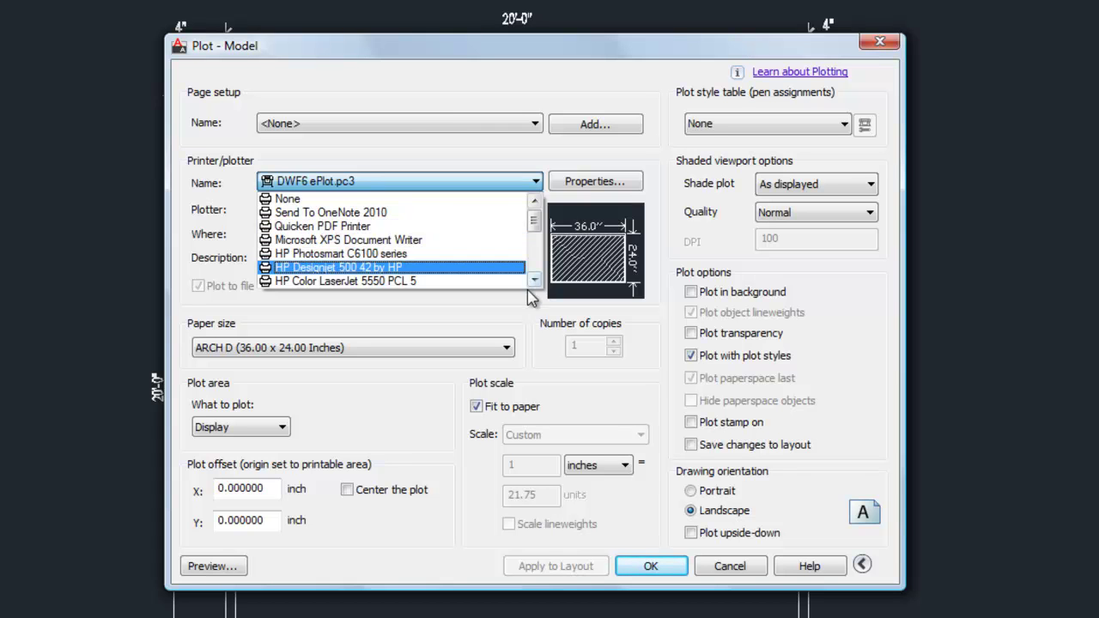
left_click_drag(534, 220, 532, 266)
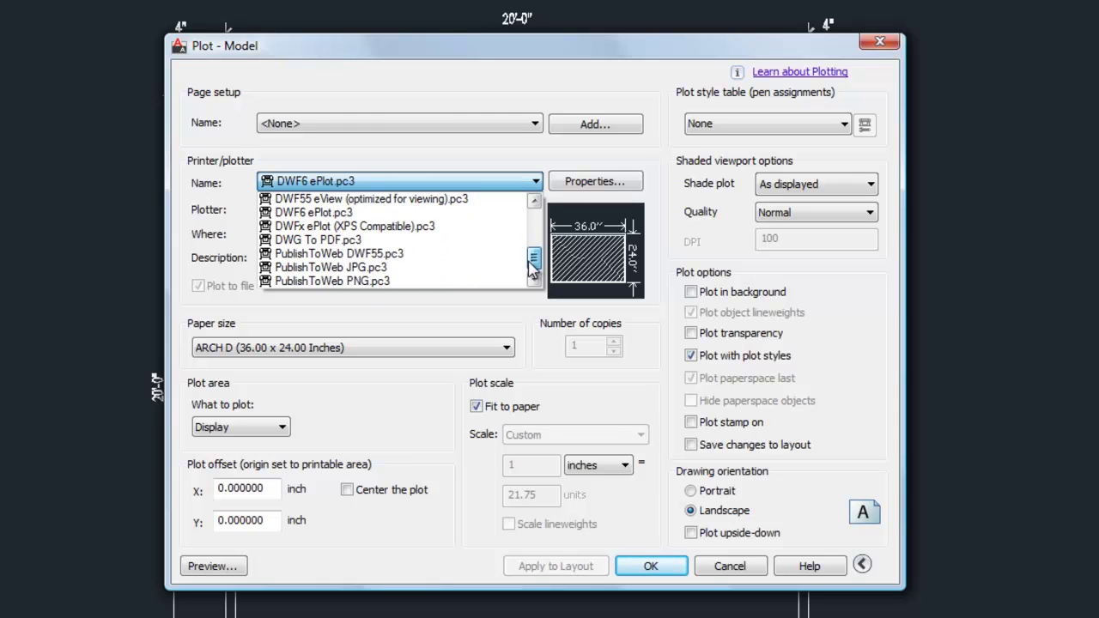
left_click(371, 243)
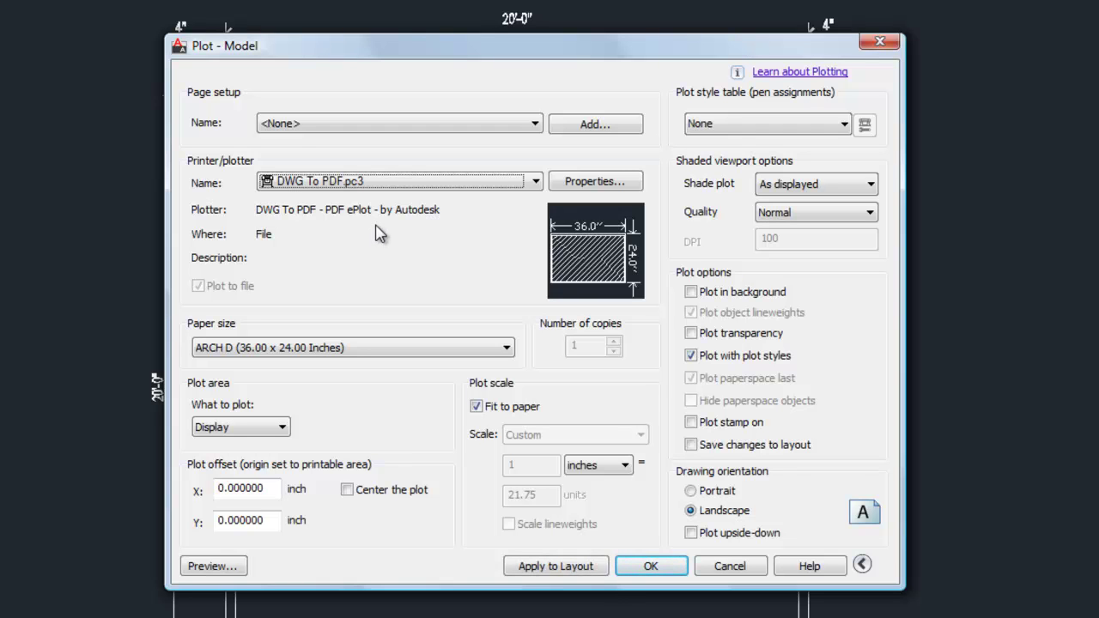
mouse_move(470, 277)
mouse_move(360, 189)
mouse_move(421, 197)
- Set the plot paper size to ANSI B (11.00 x 17.00 Inches)
left_click(414, 347)
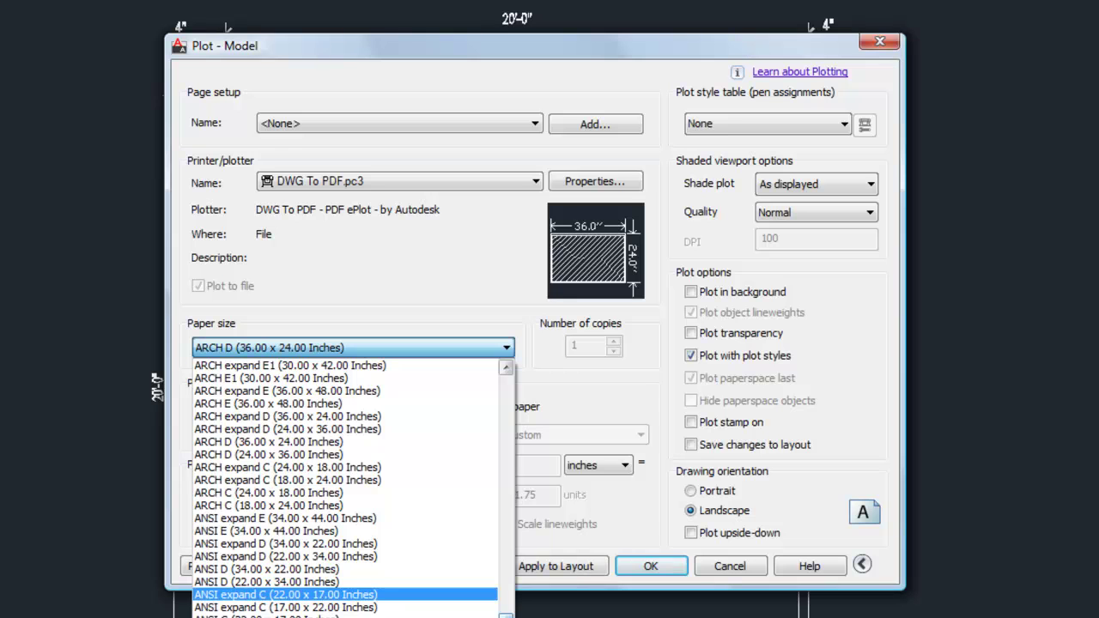
scroll(343, 485, "up", 3)
scroll(343, 485, "down", 3)
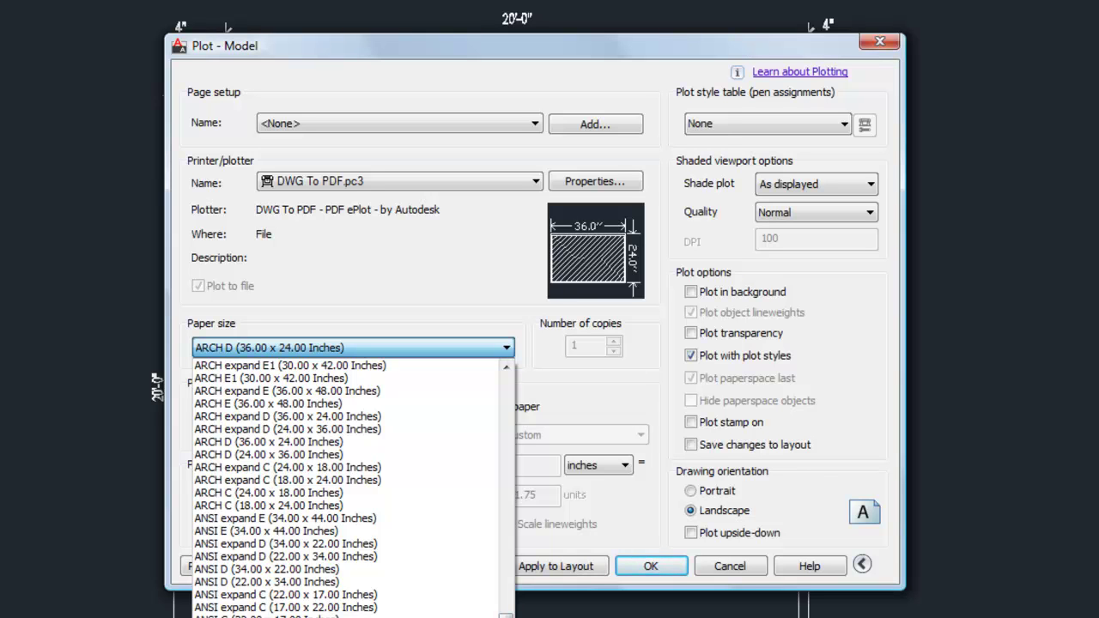
left_click(373, 385)
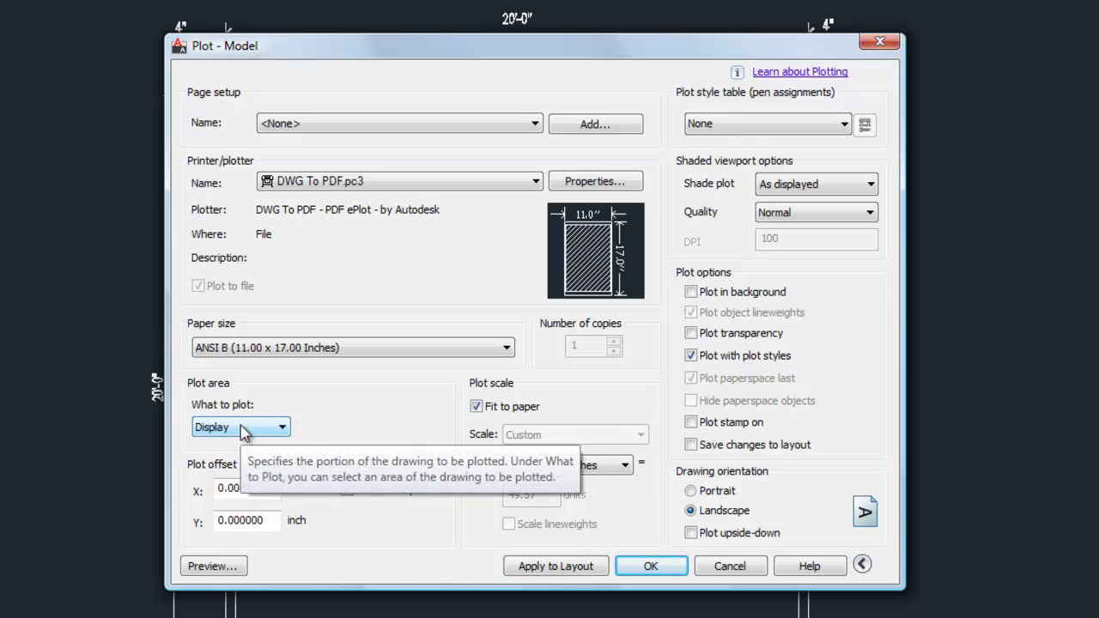
- Expand the What to plot list to show Display, Extents, Limits and Window
left_click(282, 427)
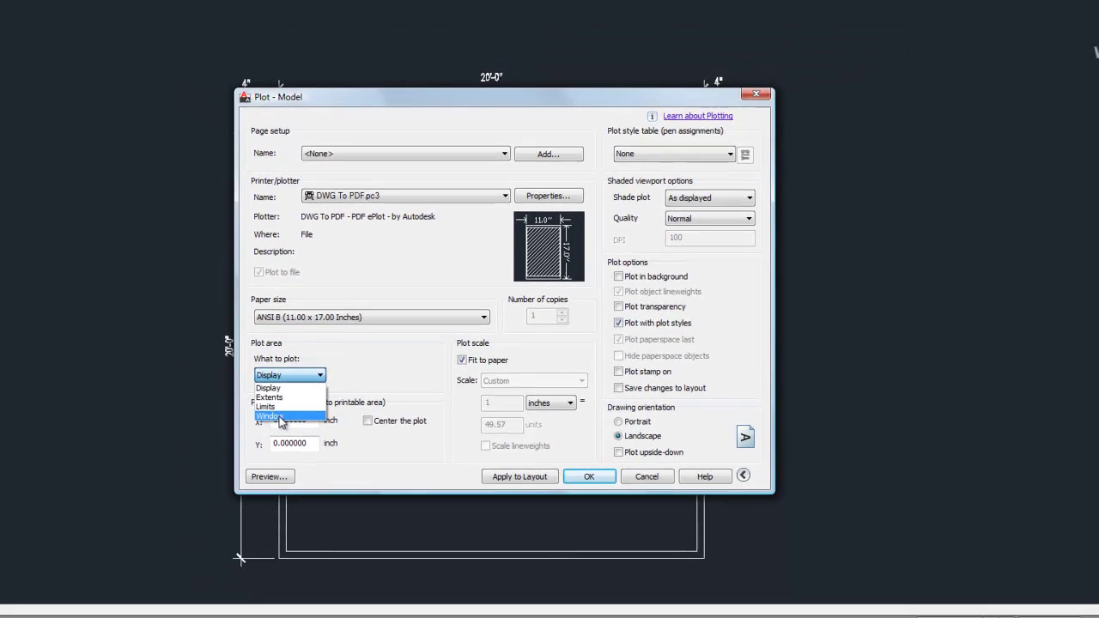
- Set the plot area to Window, picking corners above-left and below-right of the whole plan
left_click(279, 418)
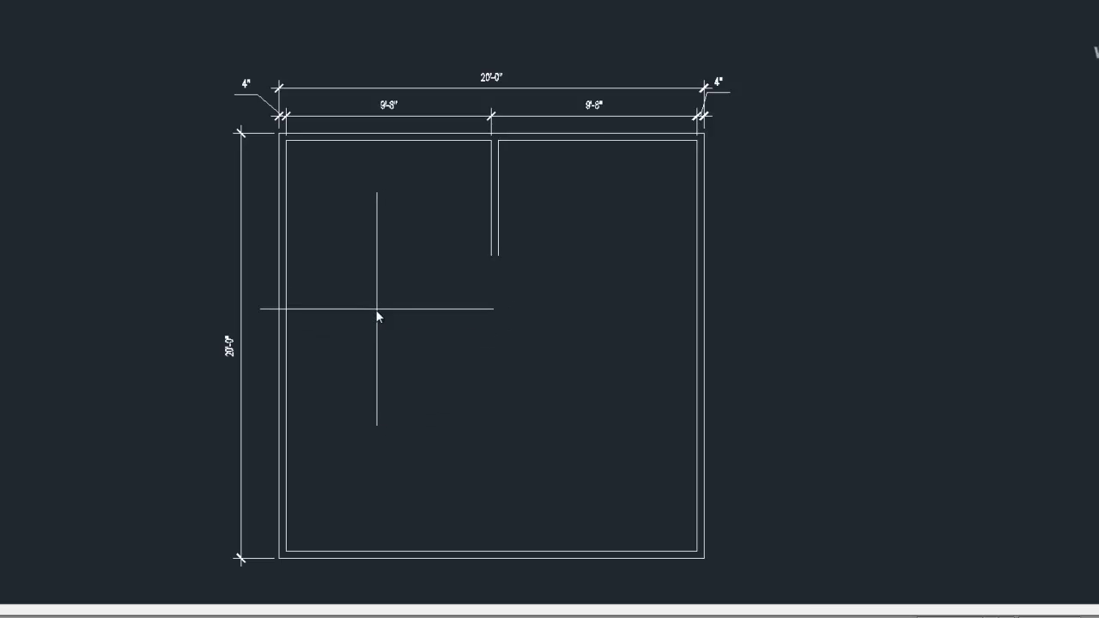
left_click(187, 49)
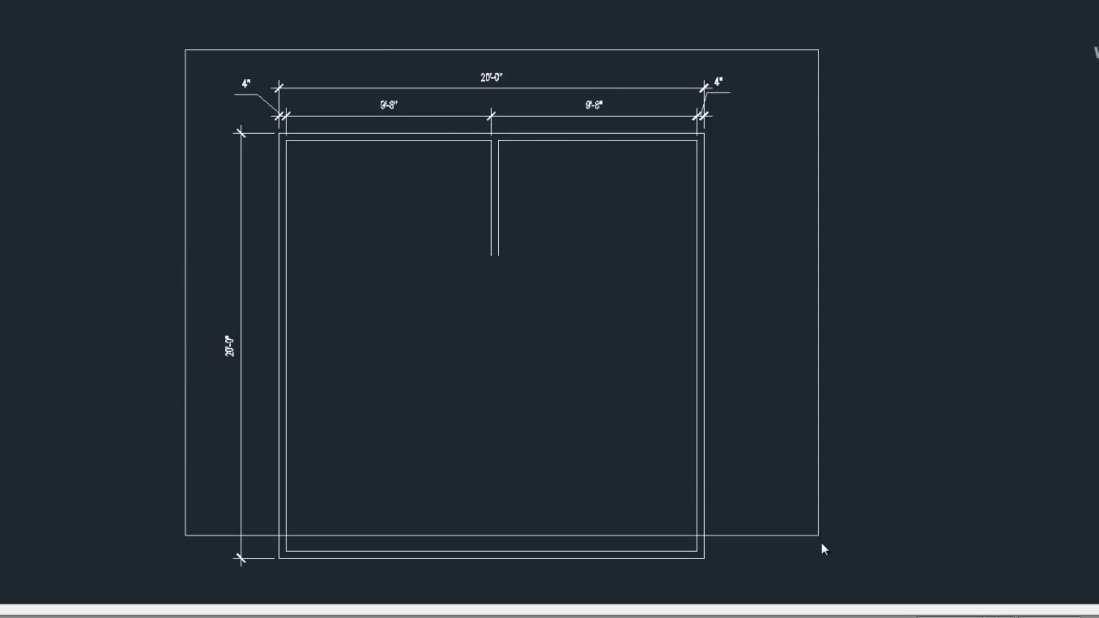
left_click(756, 578)
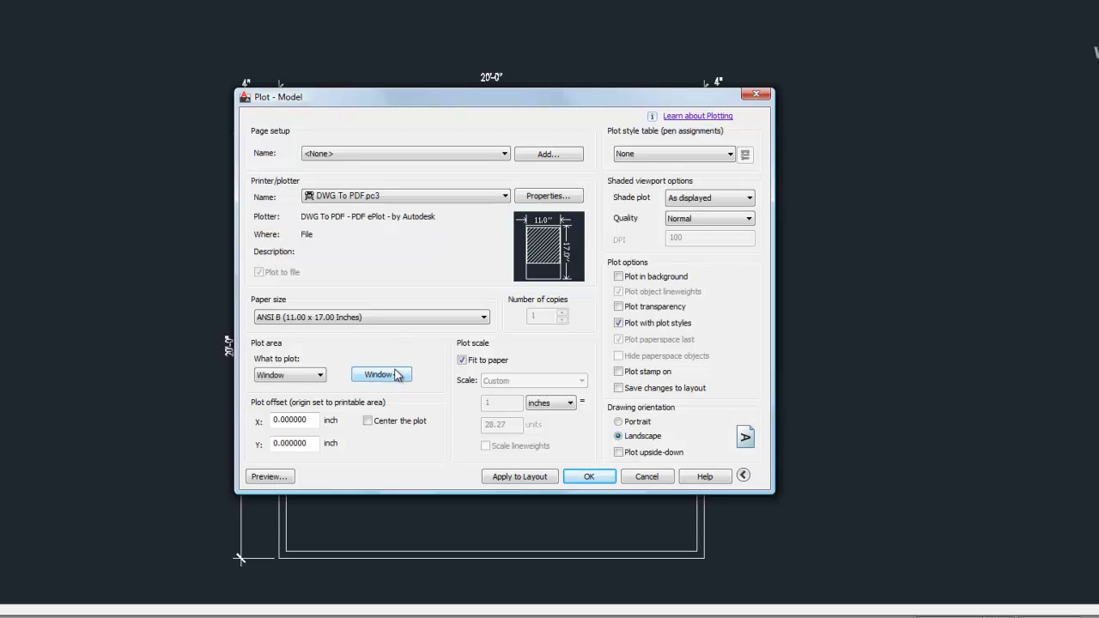
left_click(394, 376)
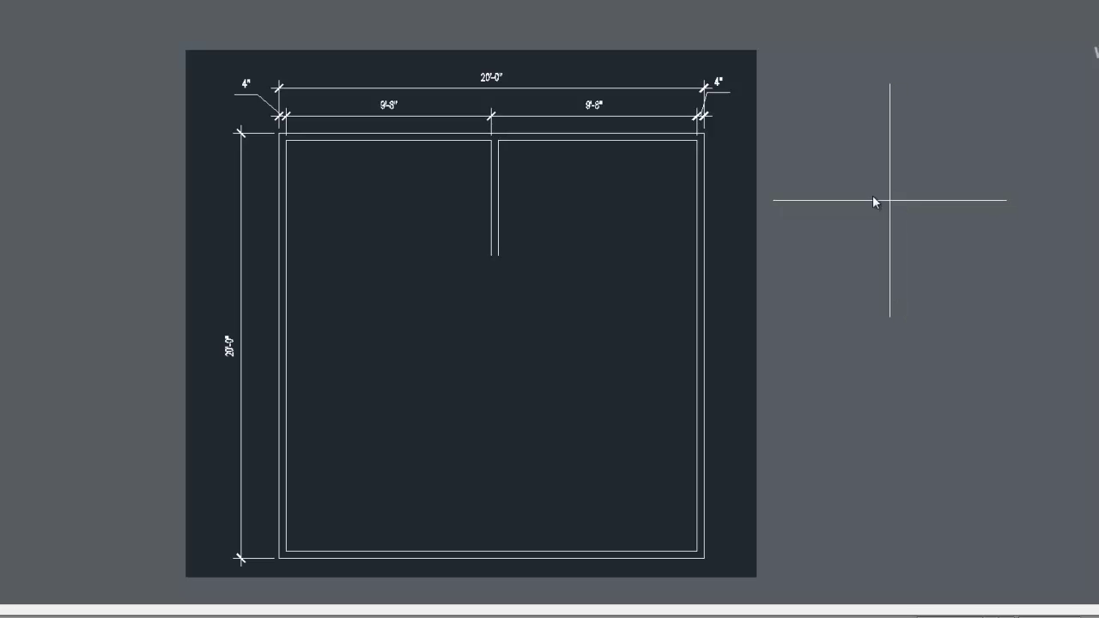
left_click(178, 45)
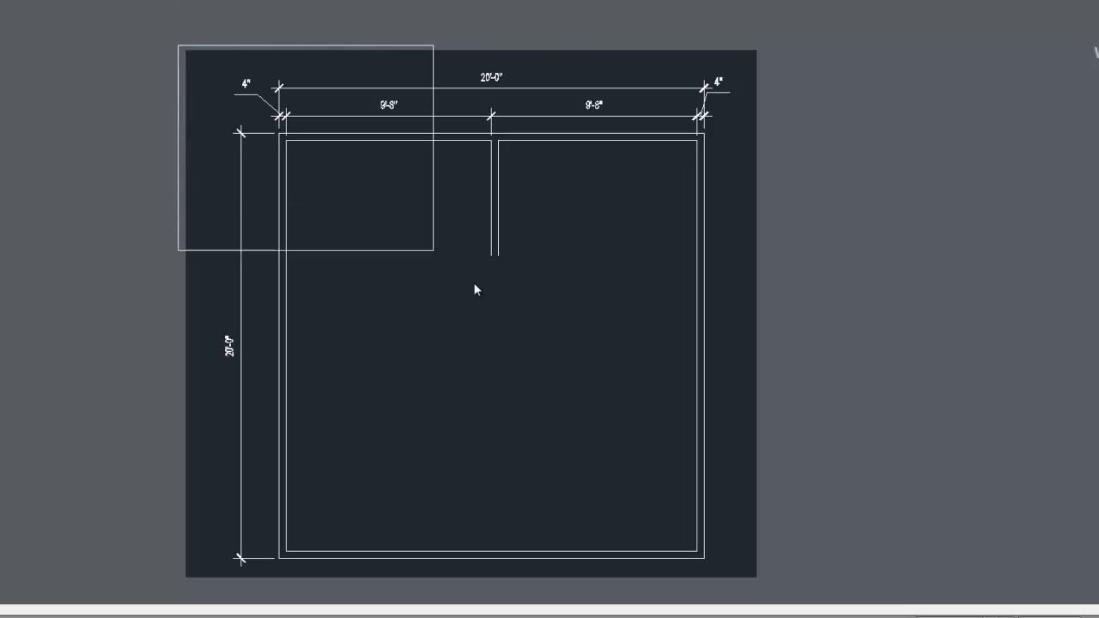
left_click(769, 590)
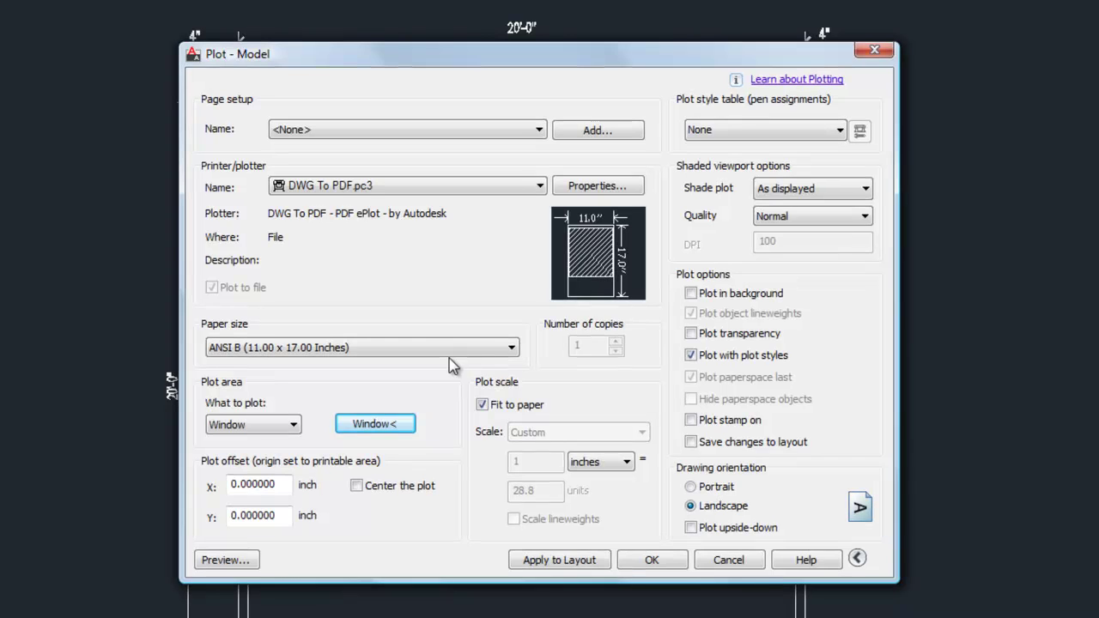
- Turn on 'Center the plot' under Plot offset
left_click(357, 487)
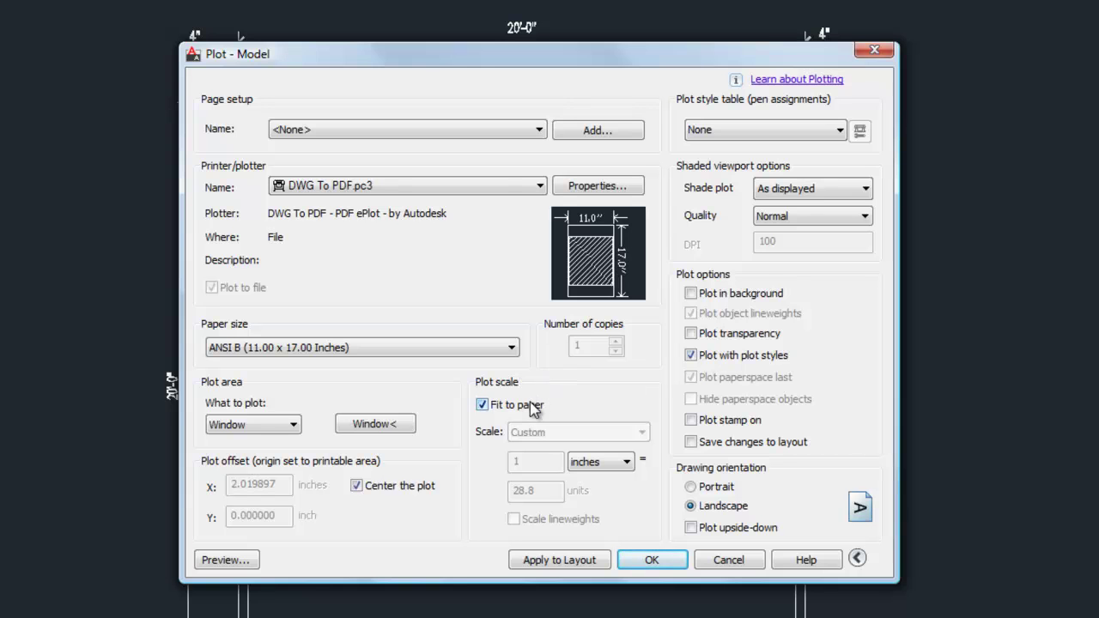
- Turn off Fit to paper and set the plot scale to 1/4" = 1'-0"
left_click(494, 406)
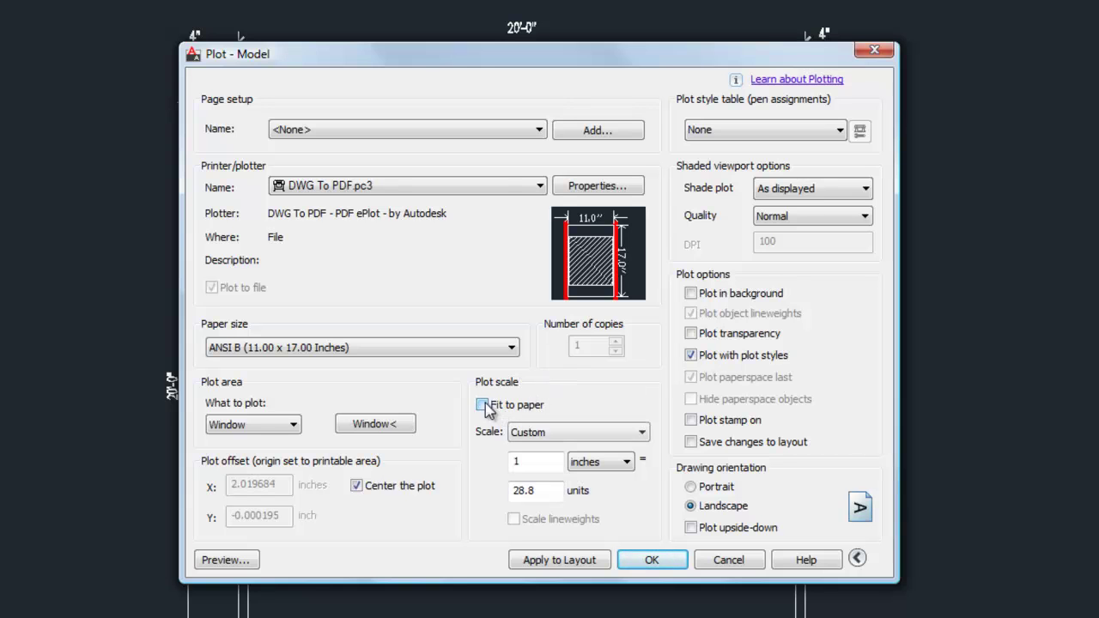
left_click(575, 432)
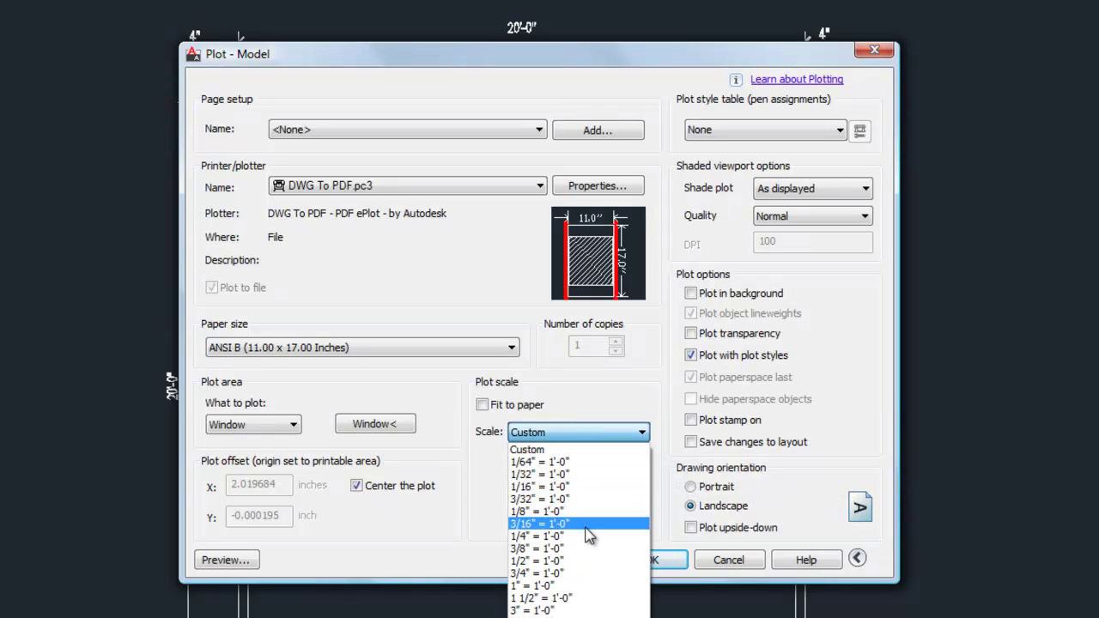
left_click(588, 545)
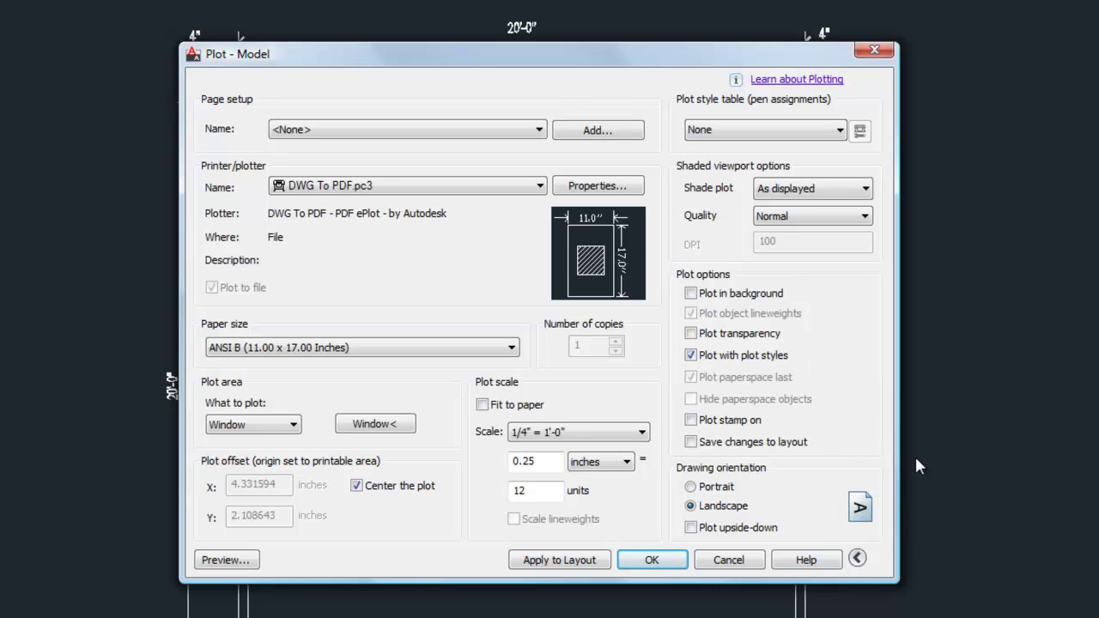
left_click(857, 559)
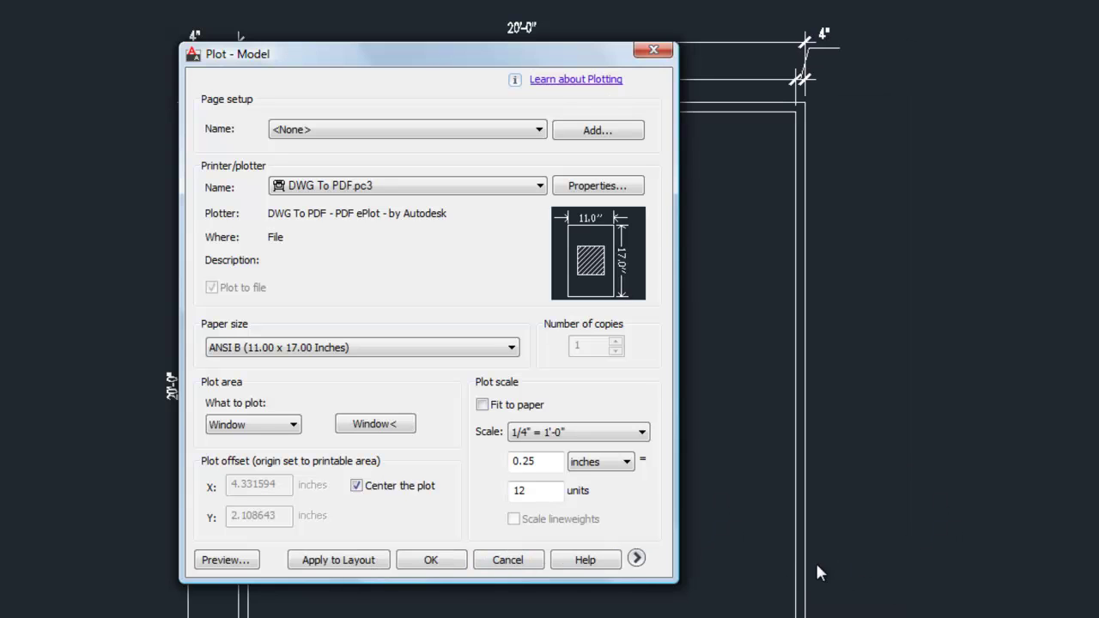
- Expand the dialog's extra options and set the drawing orientation to Portrait
left_click(637, 560)
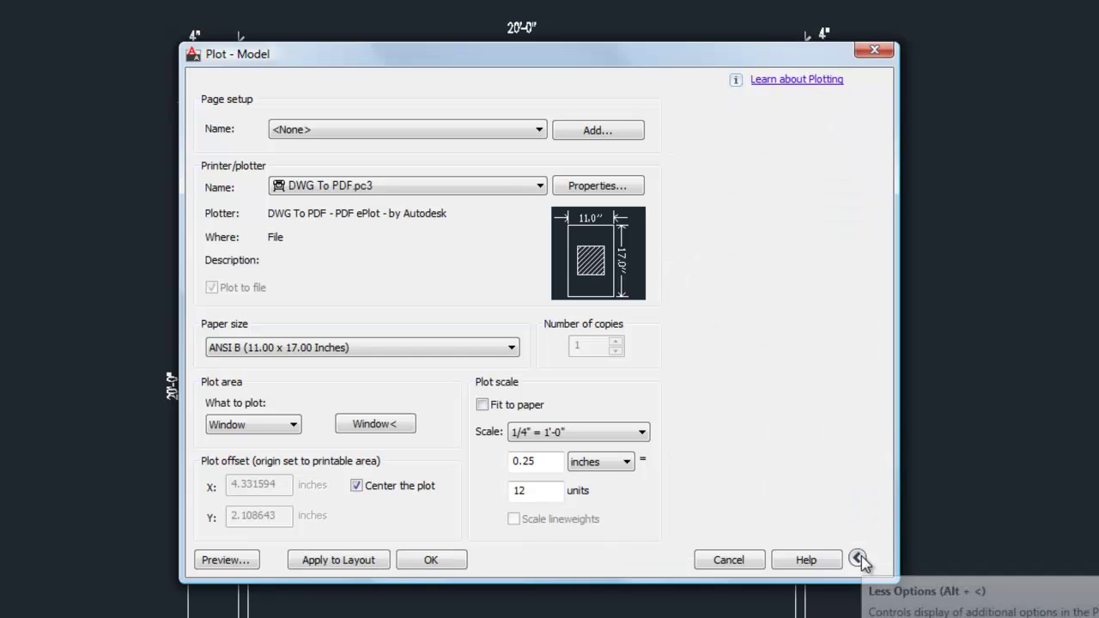
left_click(859, 559)
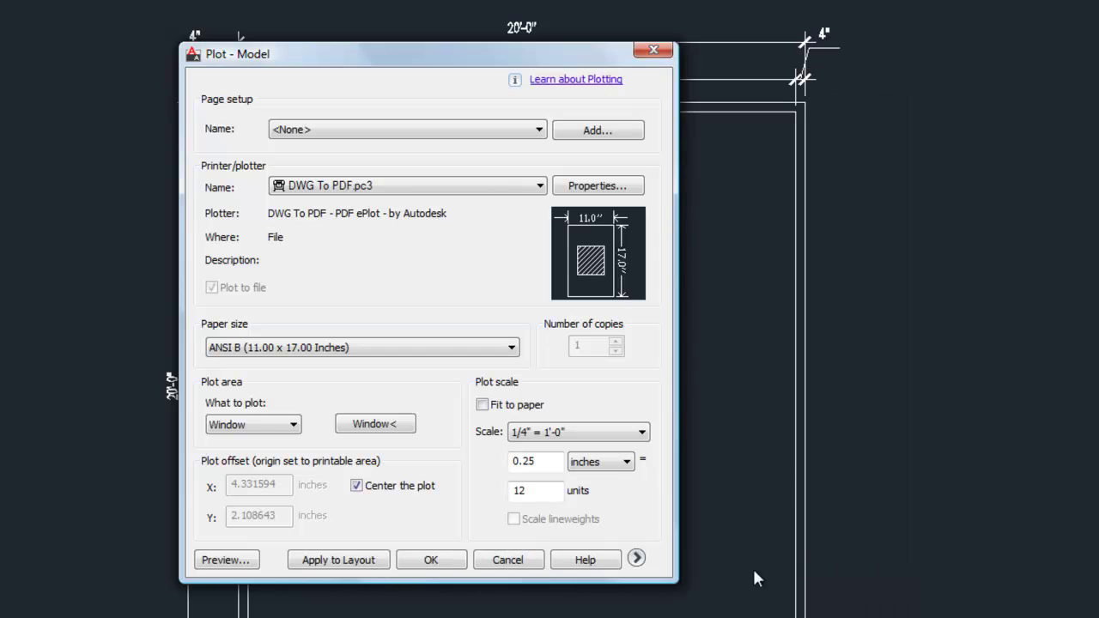
left_click(637, 560)
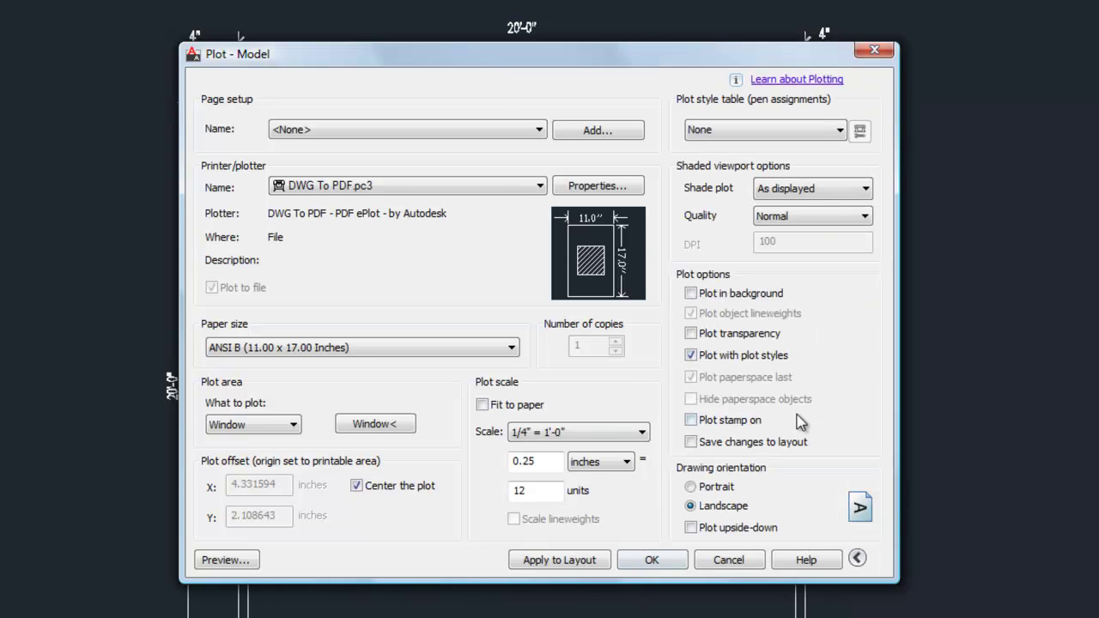
left_click(716, 488)
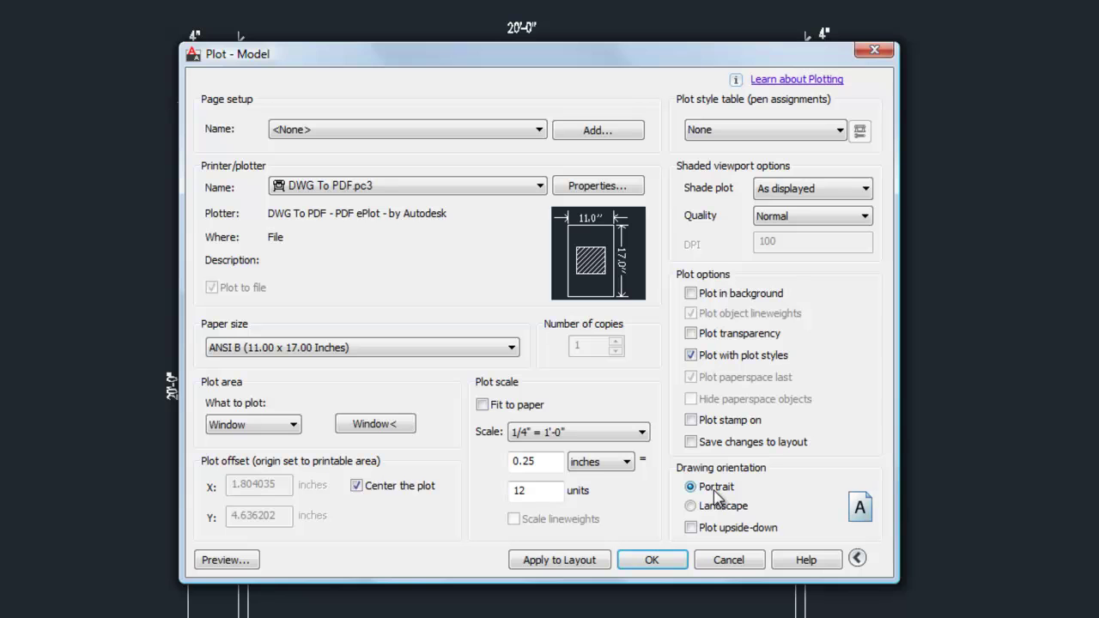
left_click(710, 508)
left_click(704, 490)
- Apply the plot settings to the layout, check the saved page setups, then list plot style tables
left_click(547, 561)
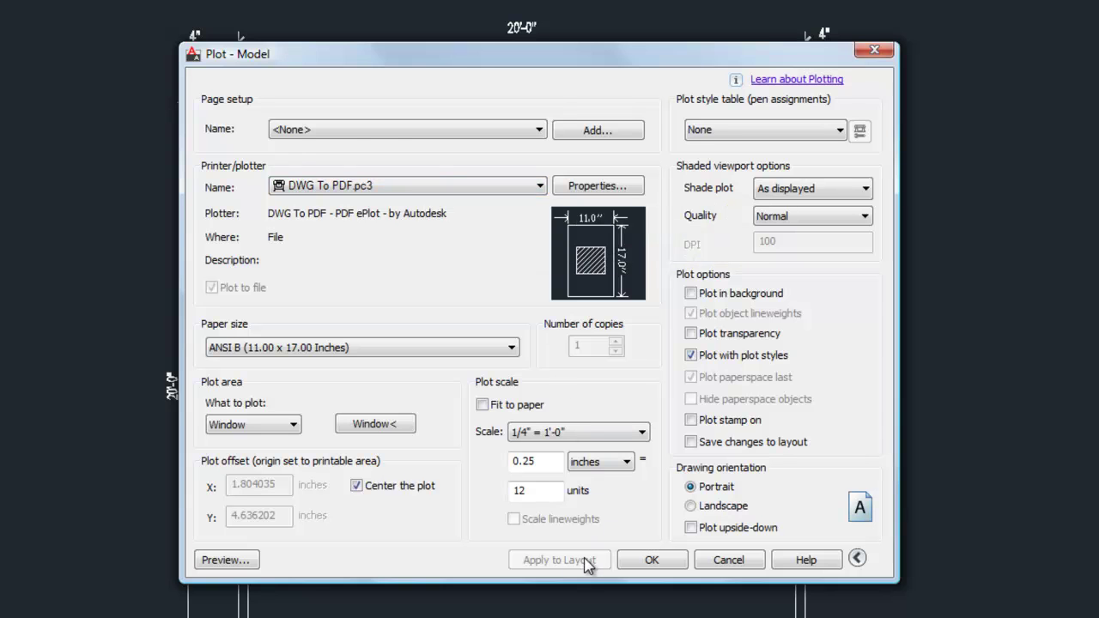
left_click(502, 132)
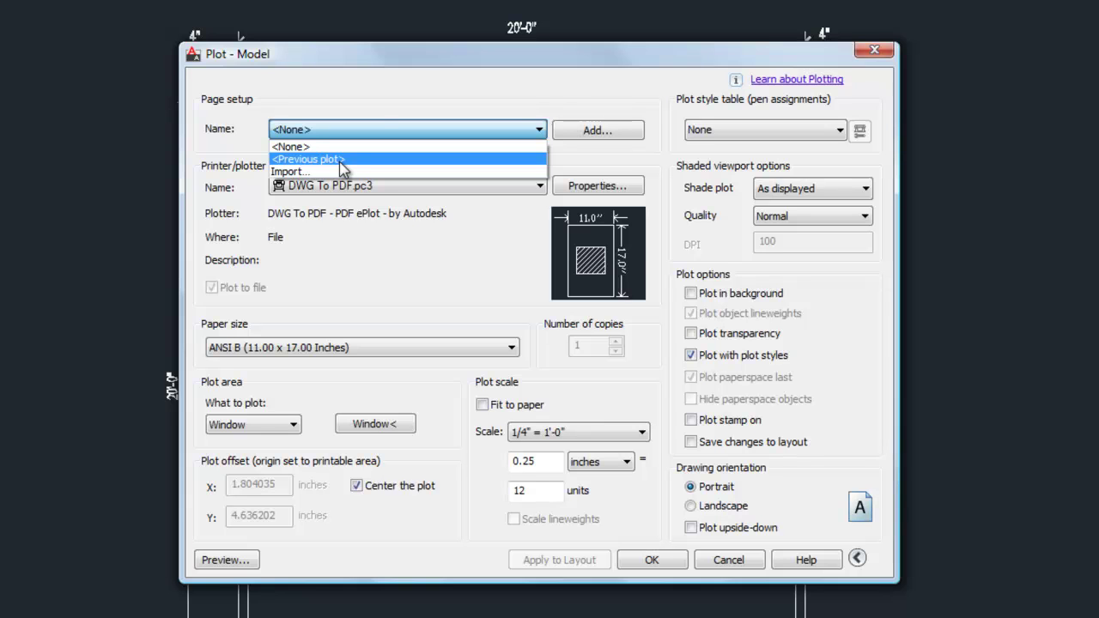
left_click(453, 57)
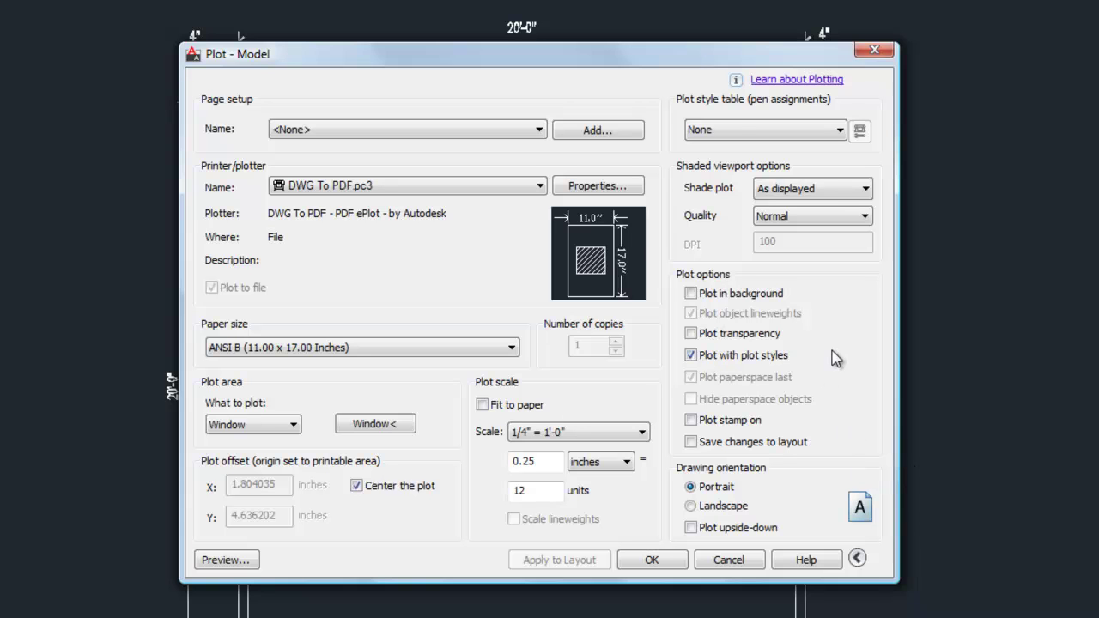
left_click(800, 128)
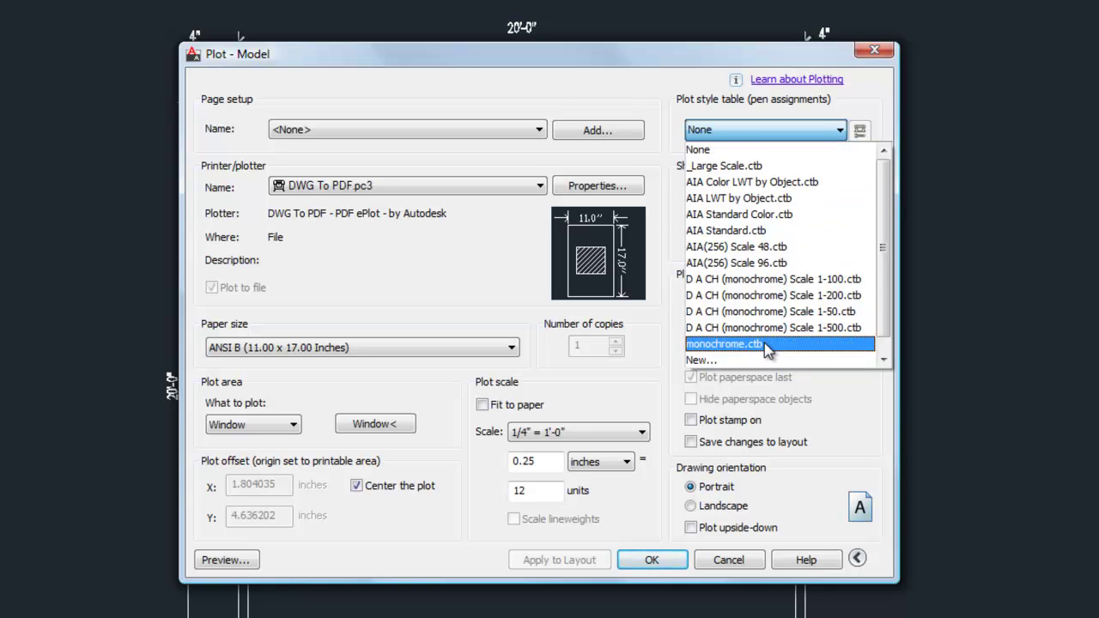
- Keep the plot style table at None and preview the two-room plan on the portrait 11 x 17 sheet
left_click(676, 72)
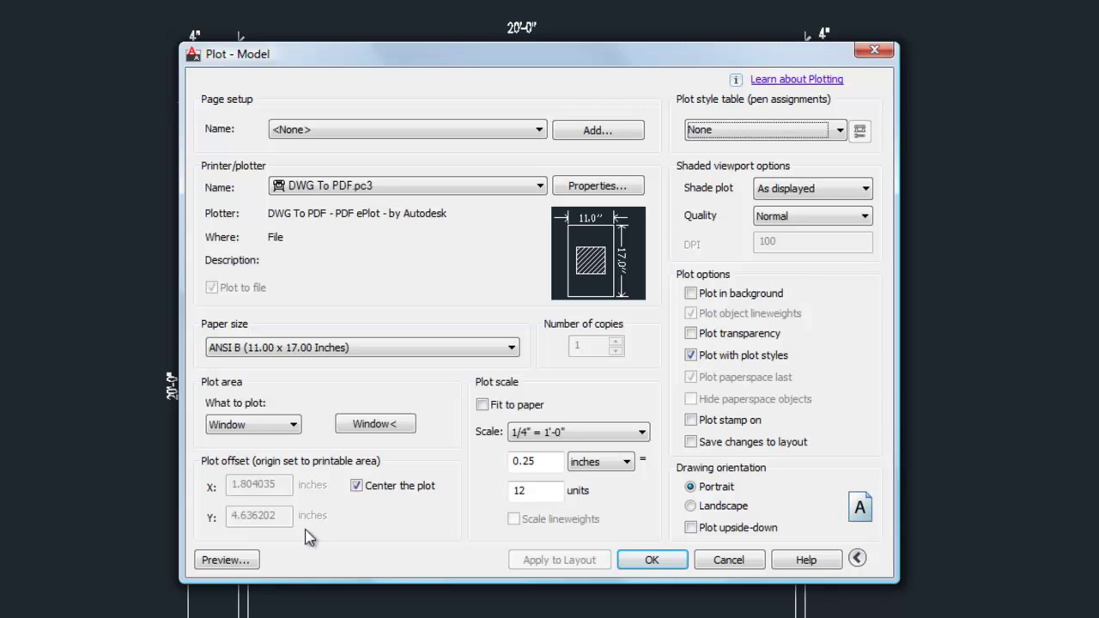
left_click(228, 563)
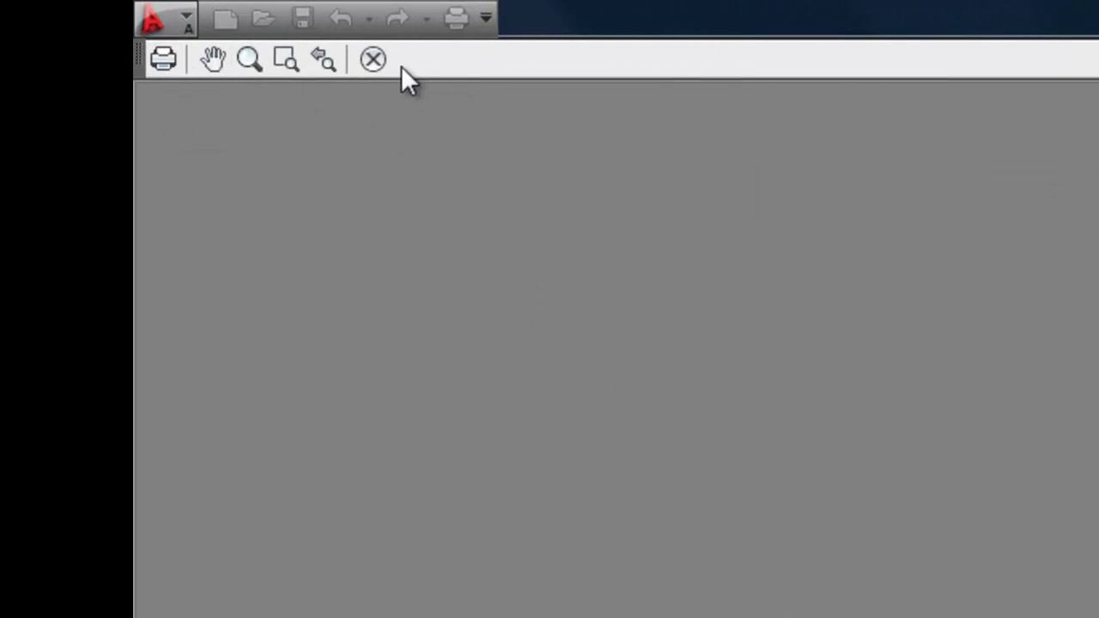
- Close the plot preview to return to the Plot - Model dialog
left_click(375, 62)
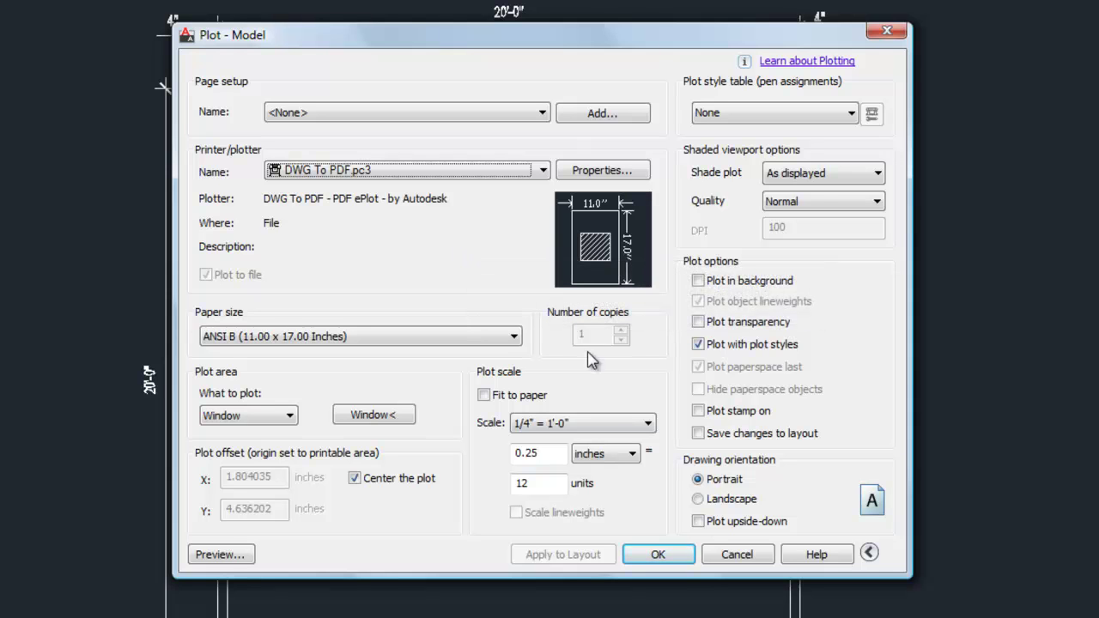
left_click(661, 554)
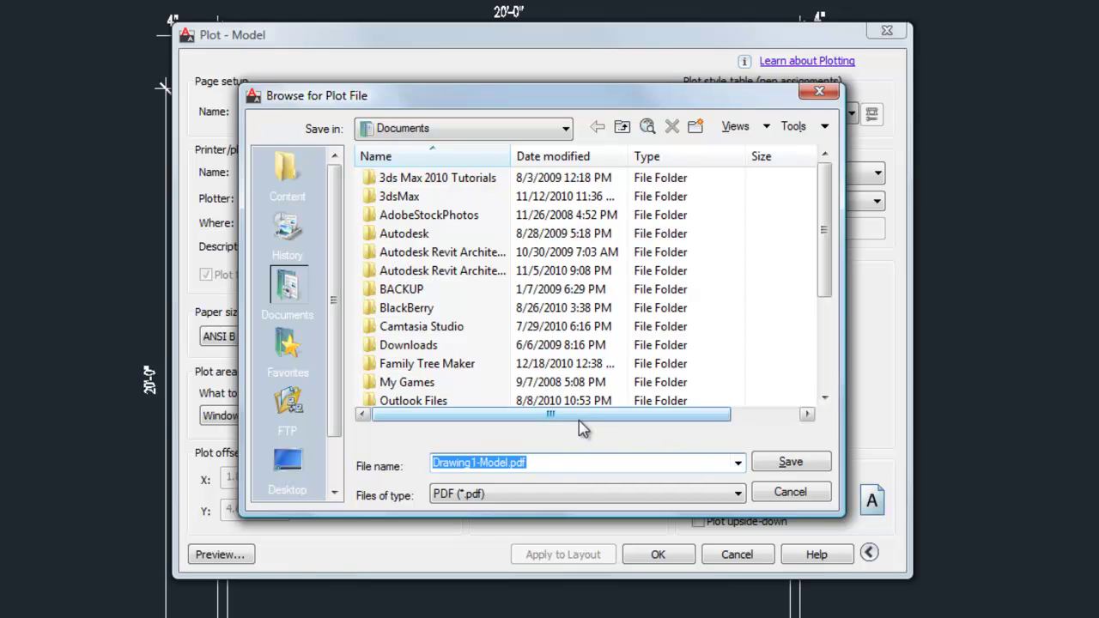
left_click(779, 496)
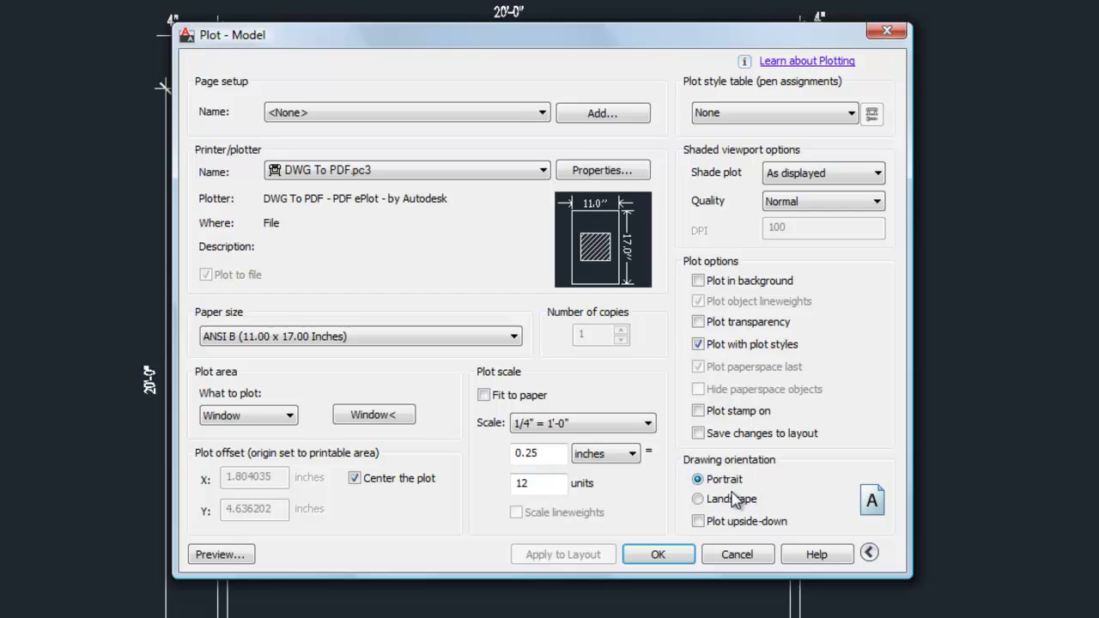